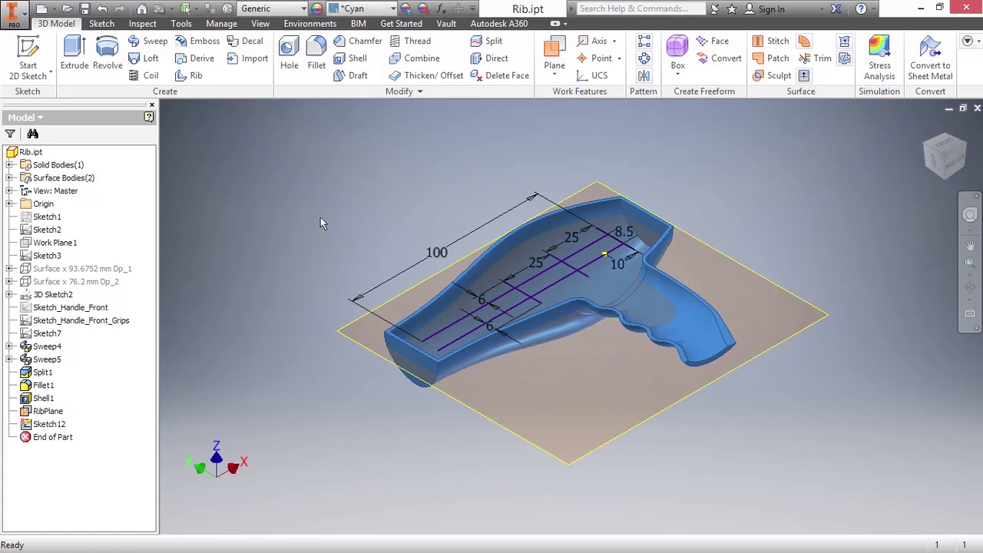
left_click(354, 341)
left_click(363, 343)
left_click(320, 381)
left_click(64, 427)
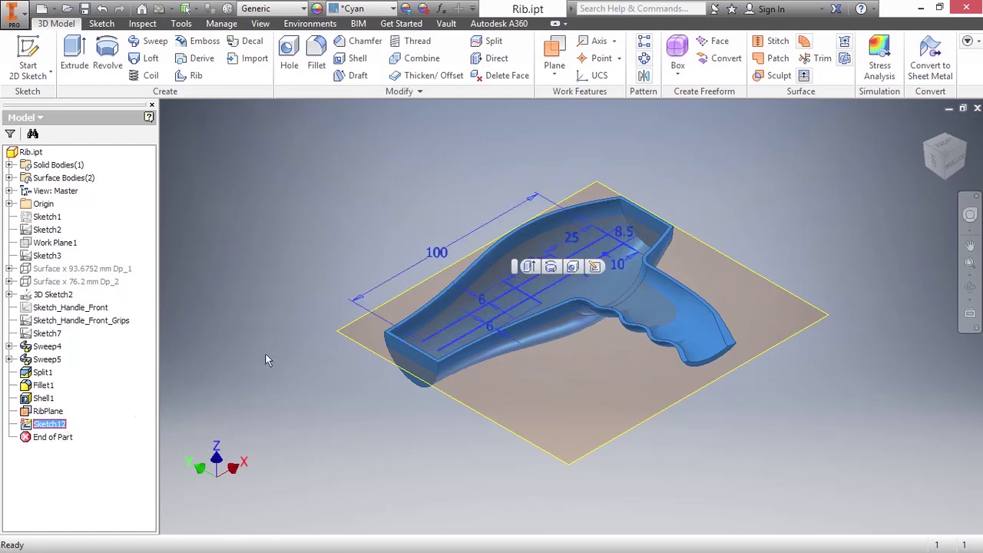
scroll(507, 228, "down", 3)
left_click(374, 182)
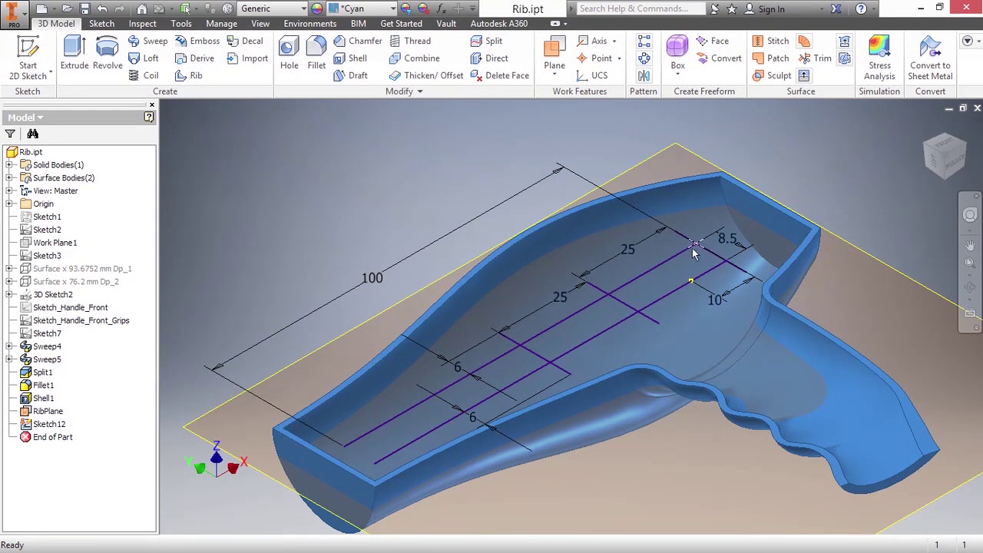
- Start a Rib feature with the two long sketch lines and the three cross lines inside the dryer shell as profiles
left_click(192, 75)
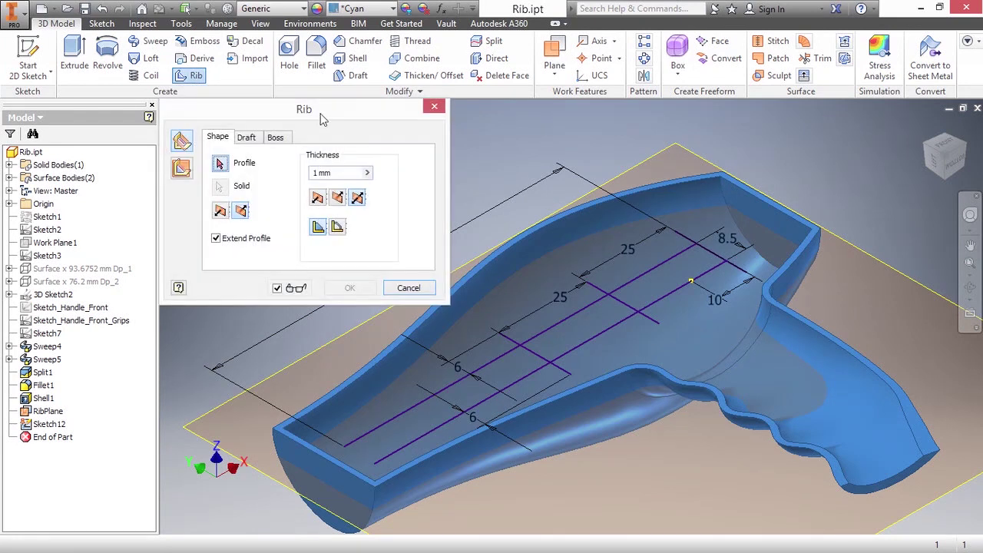
left_click_drag(321, 115, 274, 102)
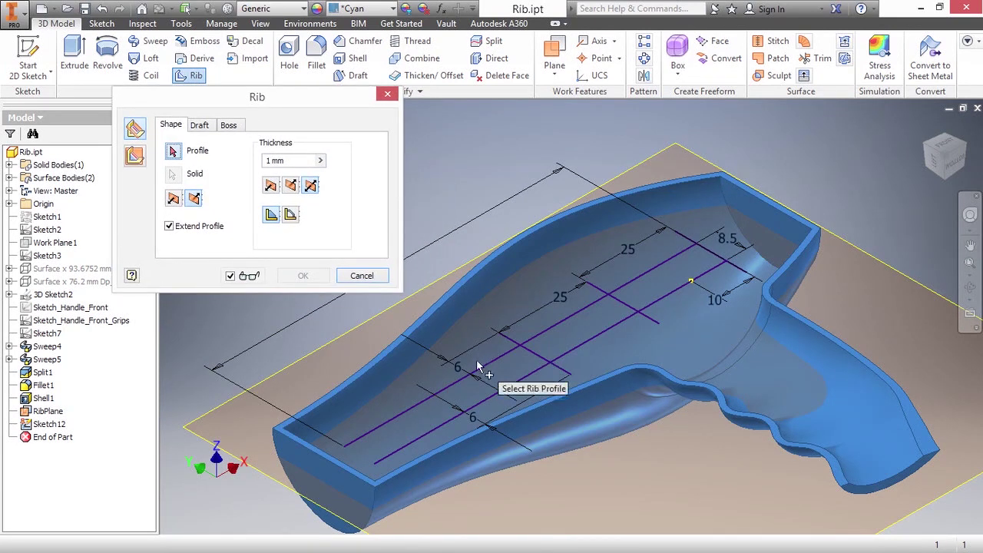
left_click(469, 395)
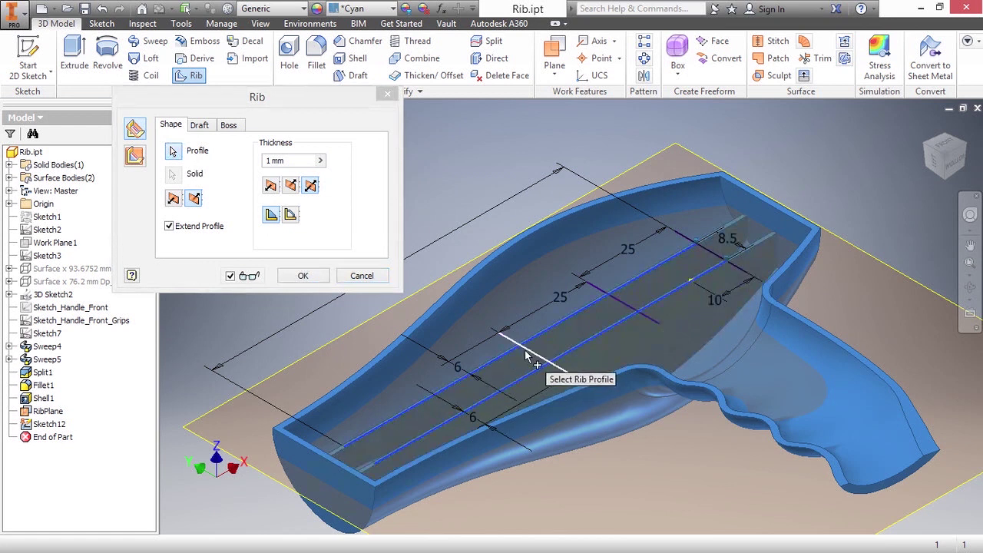
left_click(514, 342)
left_click(637, 315)
left_click(743, 271)
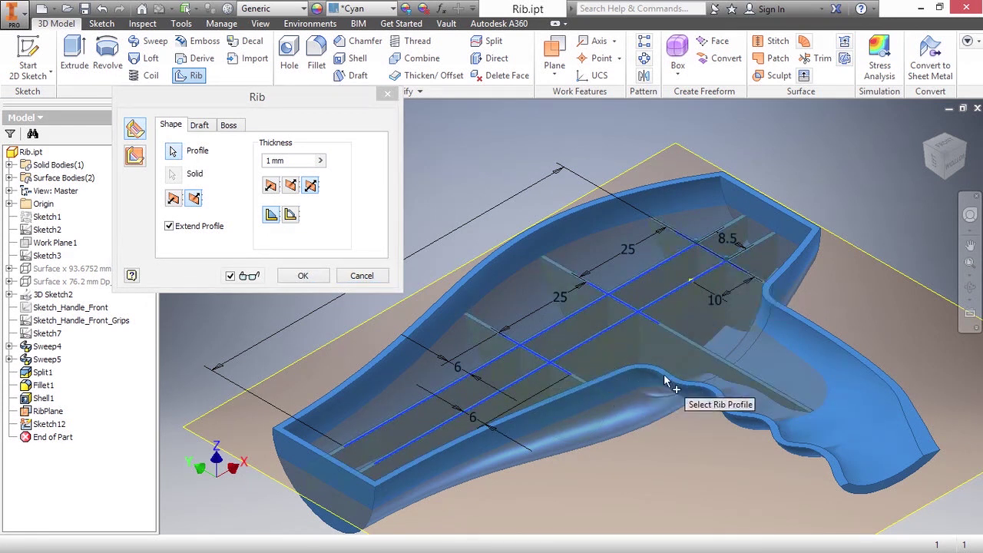
- Set the rib thickness to 2 mm
scroll(664, 370, "up", 4)
scroll(663, 369, "down", 6)
middle_click_drag(660, 374, 564, 475, "shift")
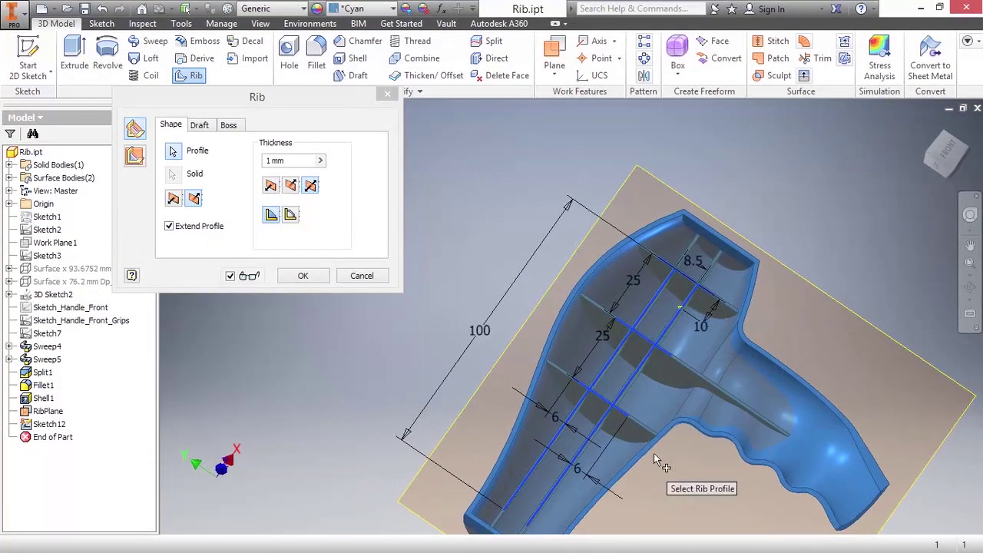
scroll(684, 410, "up", 3)
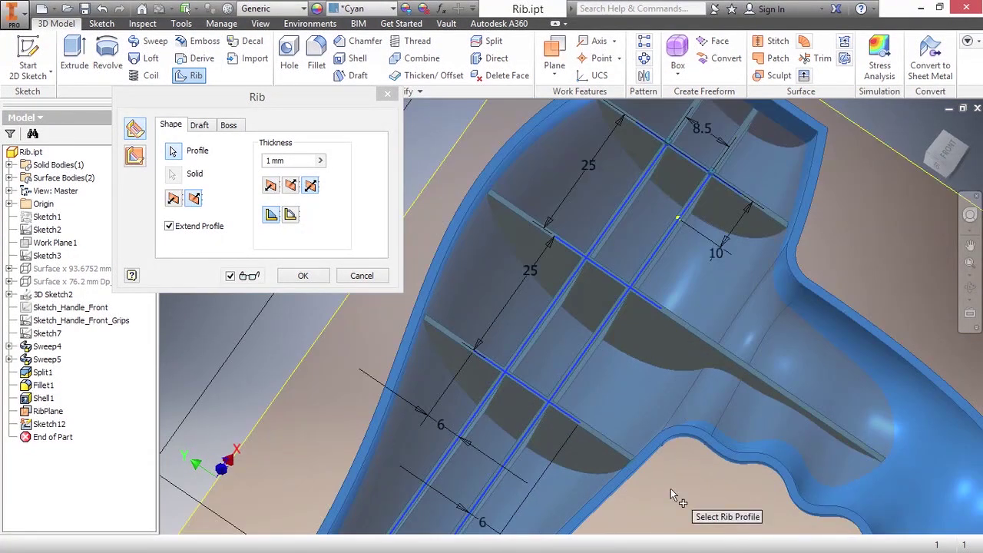
left_click(289, 161)
left_click_drag(289, 161, 241, 158)
type("2")
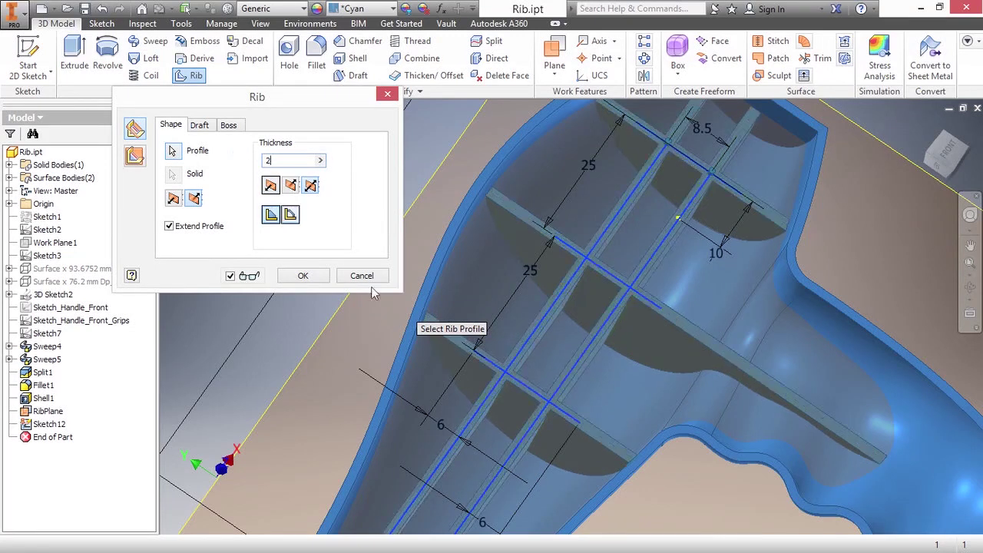
- Turn off extending the rib profiles to the shell walls
middle_click_drag(576, 441, 477, 407, "shift")
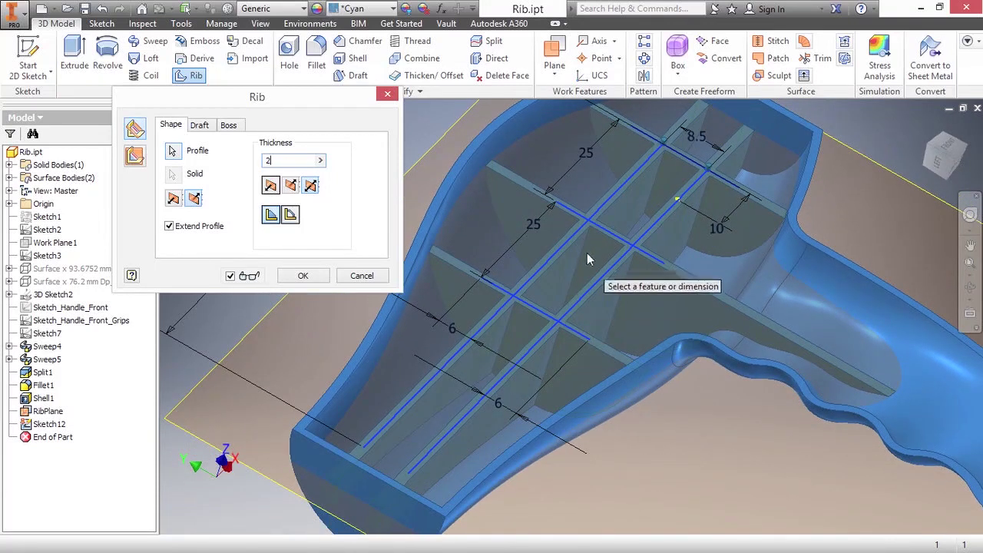
middle_click_drag(590, 251, 503, 355)
middle_click_drag(569, 284, 674, 251, "shift")
middle_click_drag(712, 209, 461, 391, "shift")
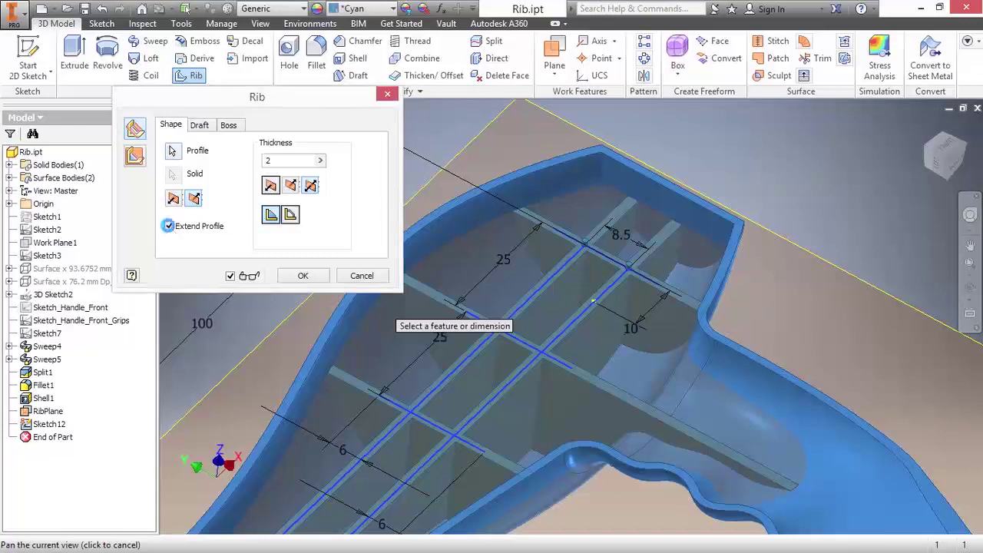
left_click(170, 227)
key("F5")
key("F6")
middle_click_drag(575, 400, 621, 345, "shift")
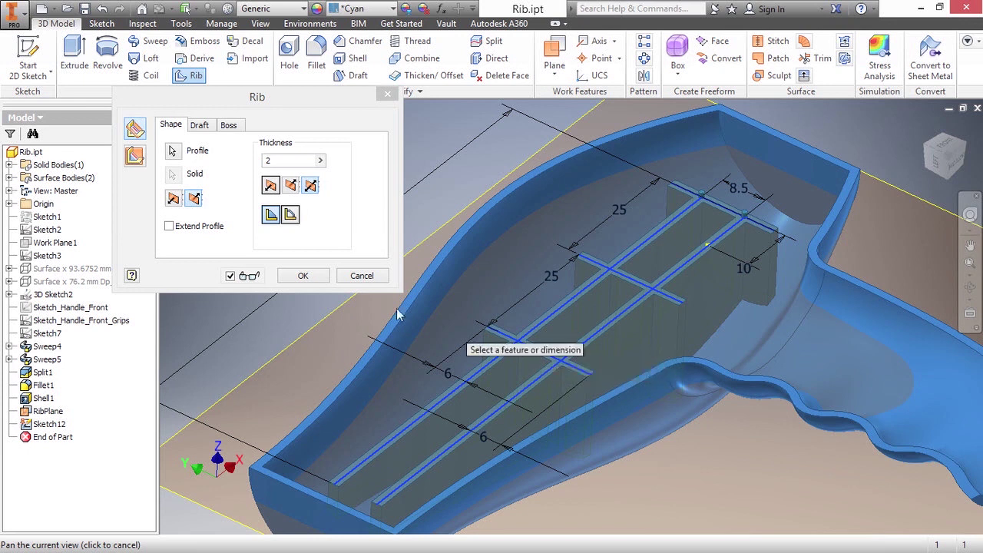
- Remove the three cross lines from the rib profile selection and turn Extend Profile back on
left_click(172, 152)
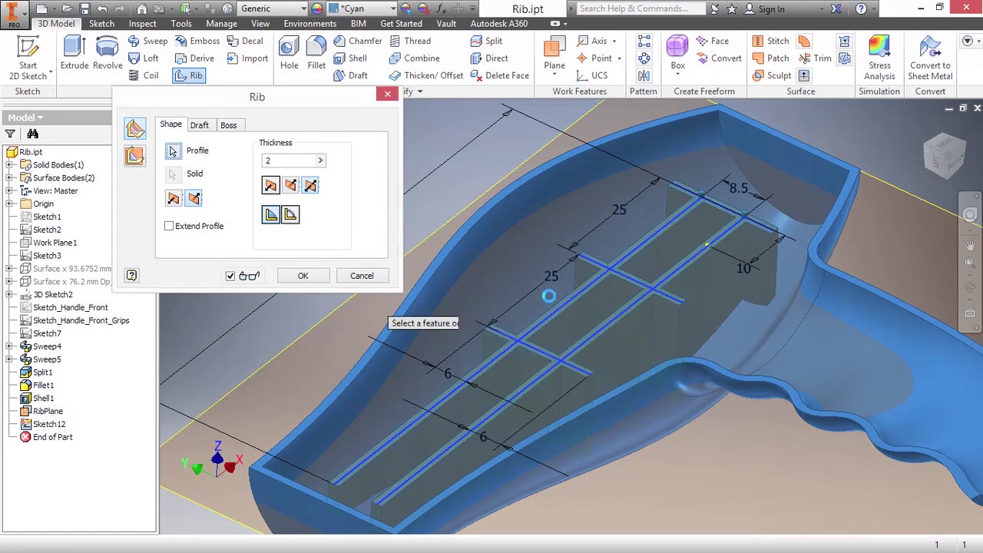
left_click(539, 347)
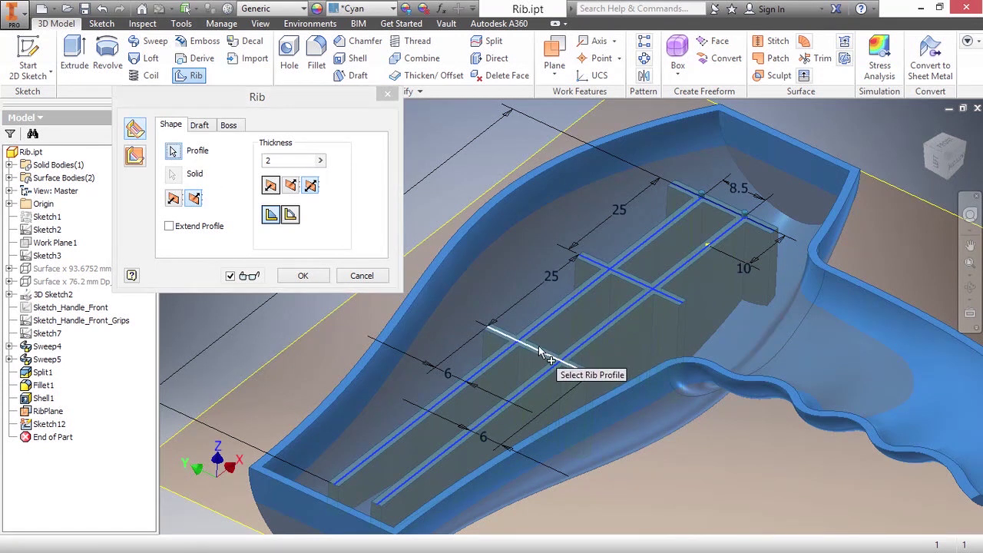
left_click(626, 281)
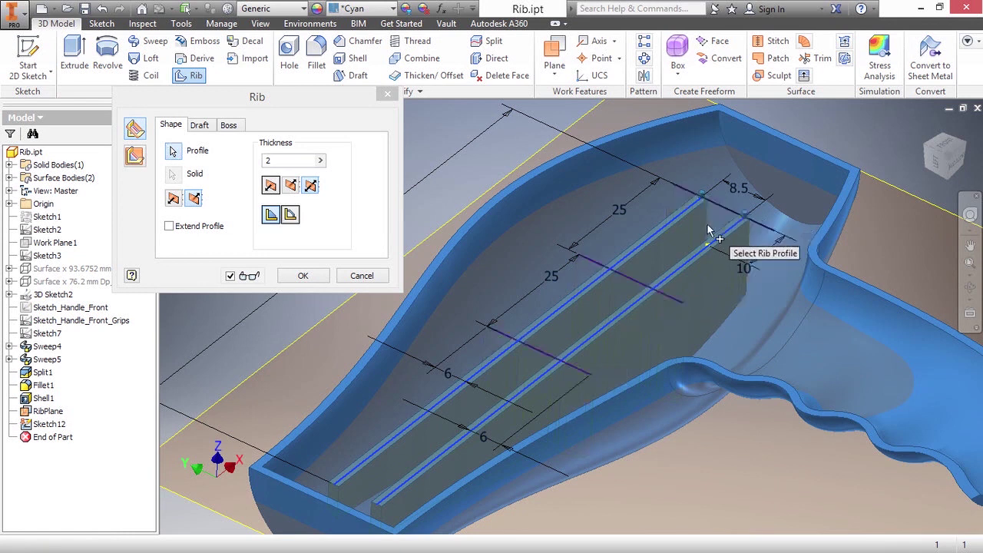
left_click(169, 226)
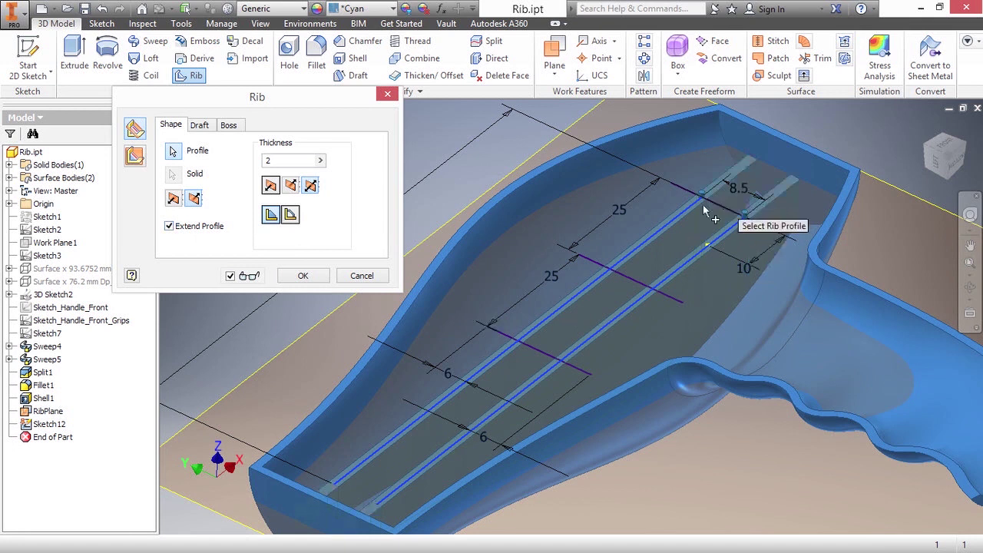
- Preview the rib thickness applied to either side of the profile lines and restore the symmetric direction
scroll(338, 504, "up", 5)
middle_click_drag(450, 423, 555, 330)
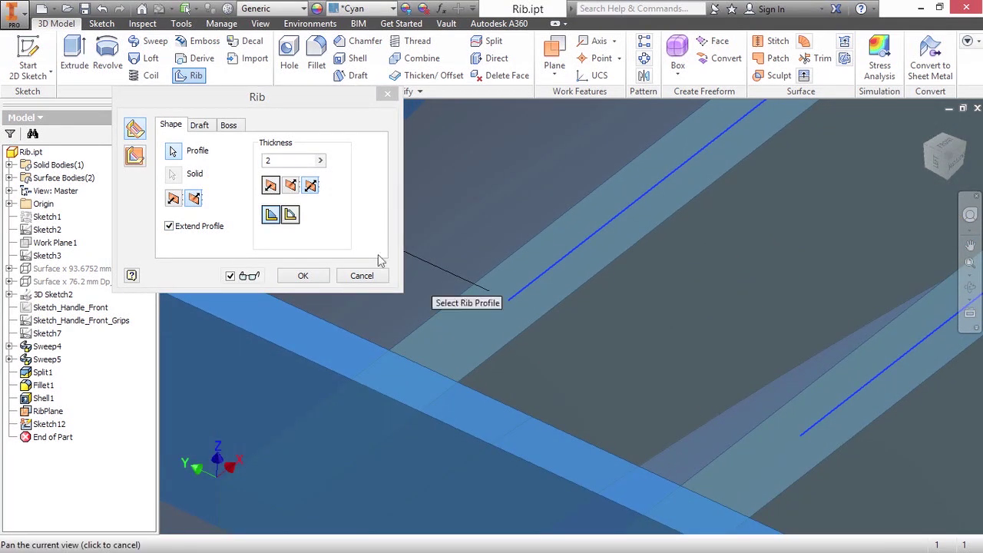
left_click(312, 185)
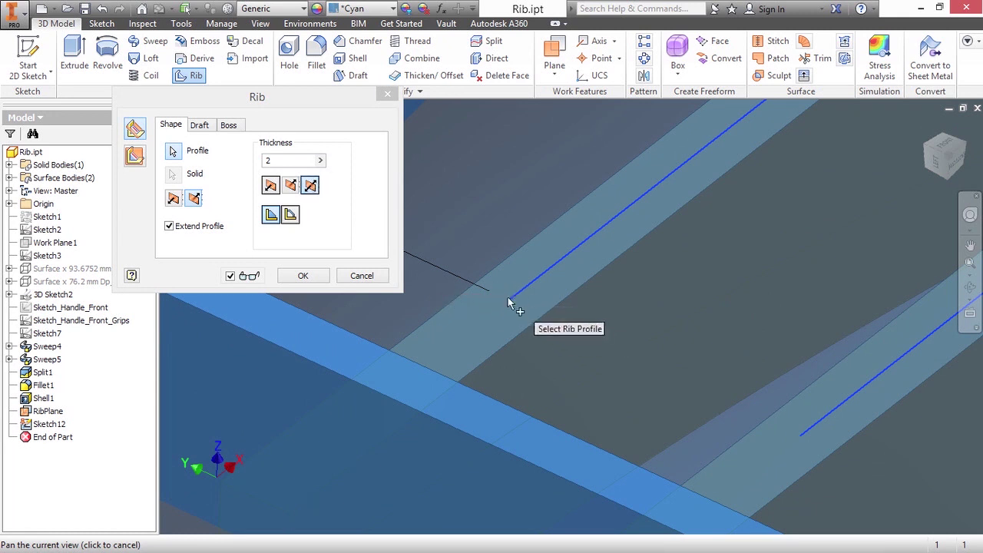
left_click(290, 186)
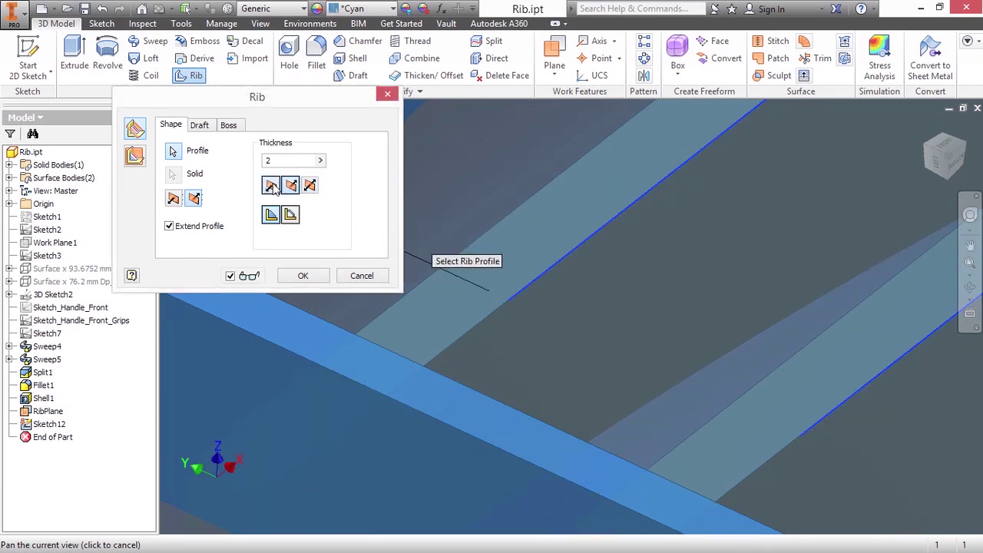
left_click(309, 186)
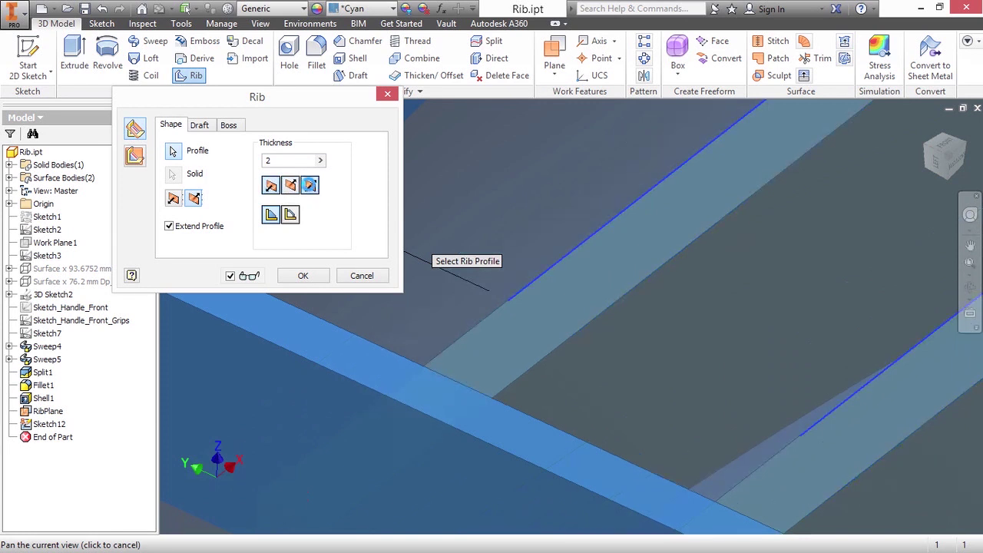
- Try finite rib depths of 20 mm and 5 mm, and return the extent to To Next
scroll(549, 328, "down", 6)
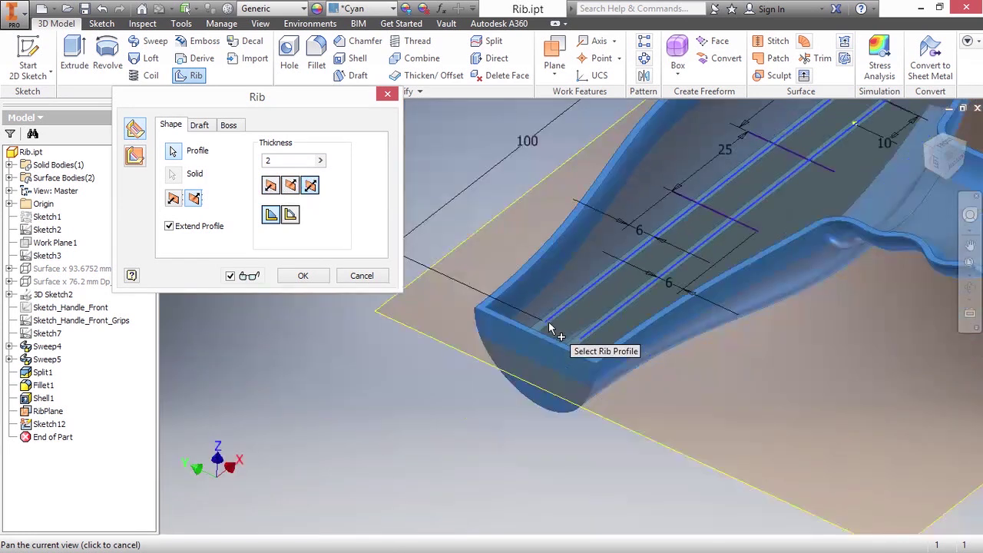
middle_click_drag(684, 277, 544, 390)
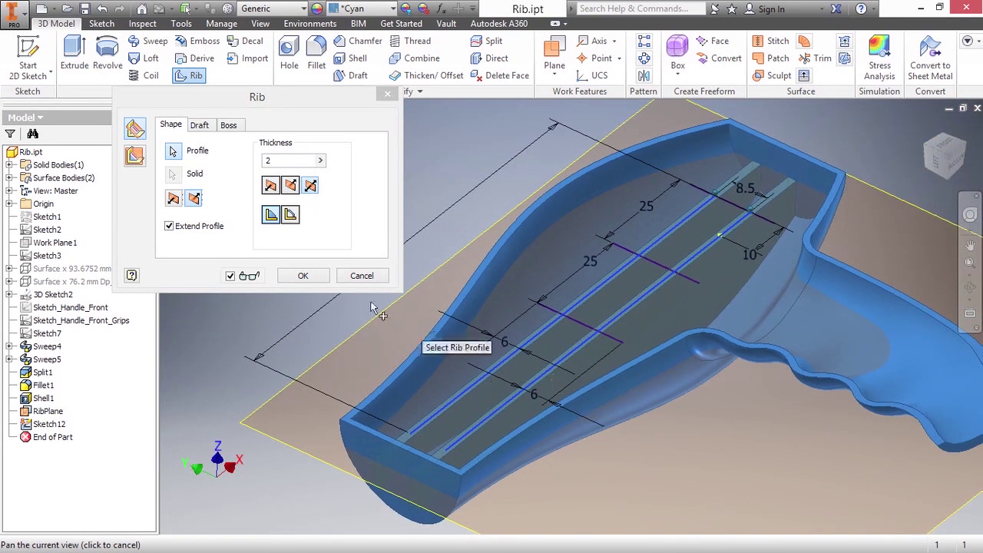
left_click(292, 218)
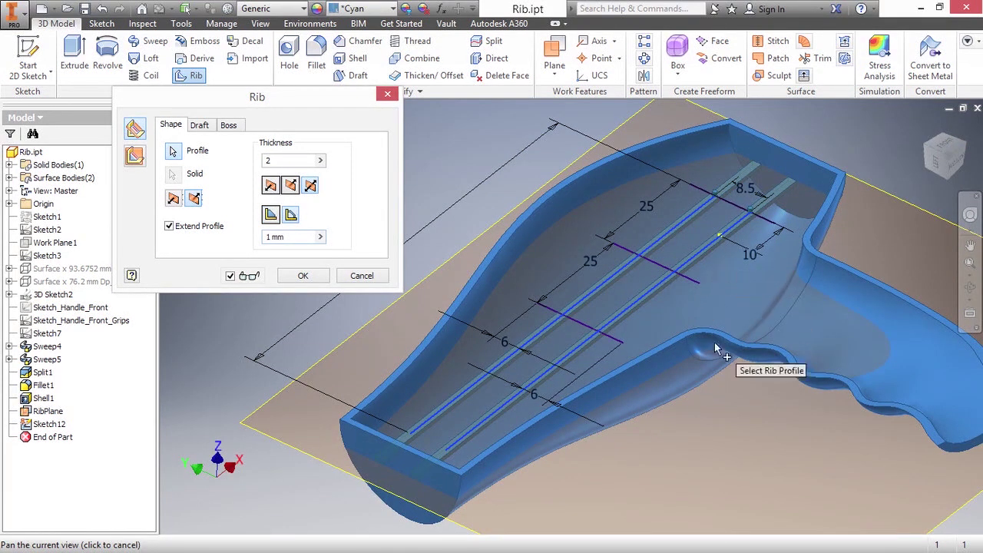
left_click_drag(300, 242, 257, 240)
type("20")
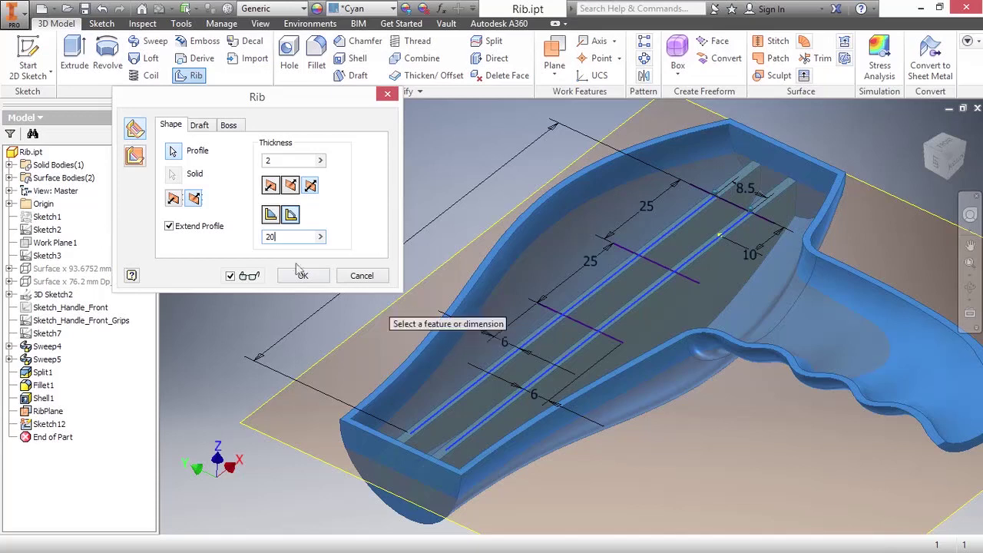
left_click_drag(278, 237, 252, 235)
type("5")
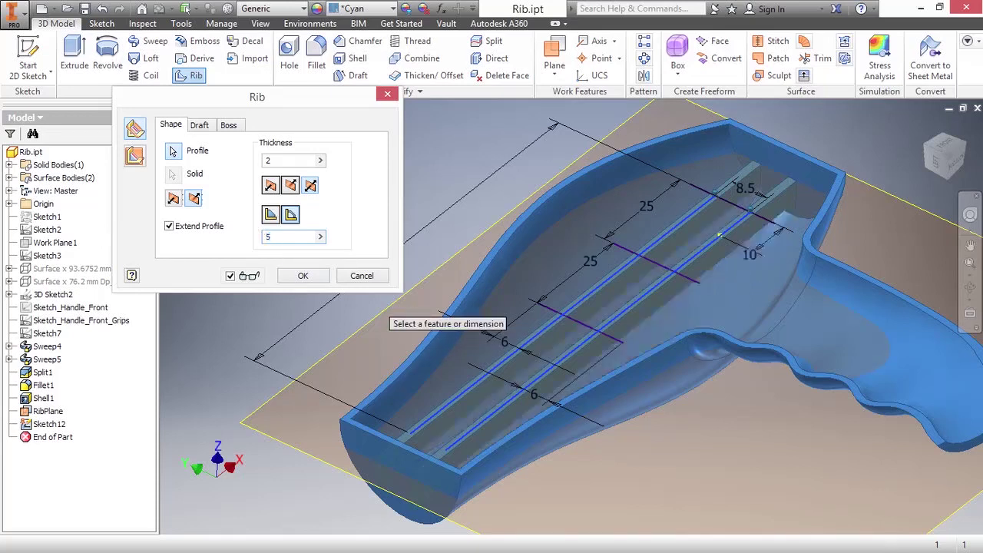
middle_click_drag(816, 298, 686, 301, "shift")
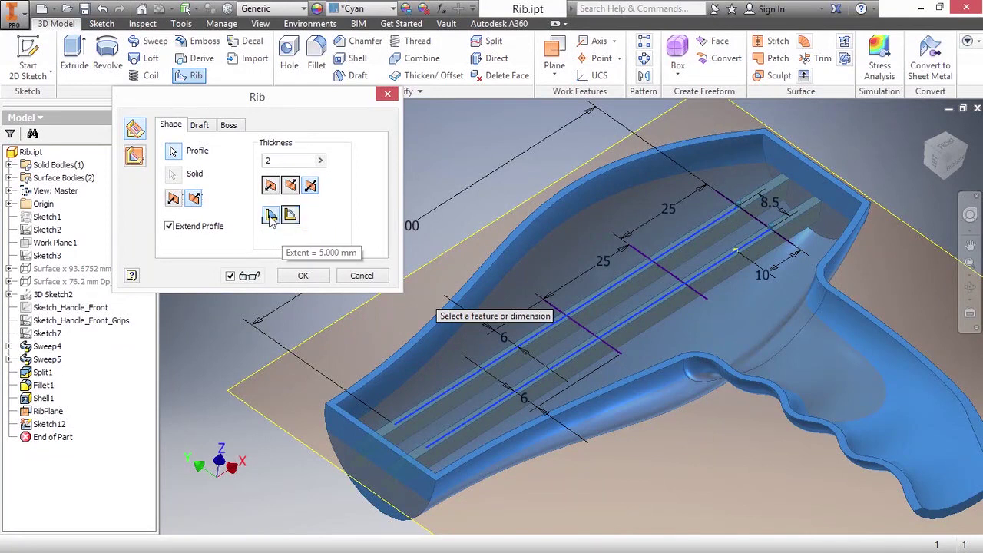
left_click(271, 216)
- Configure the rib's bosses with a diameter of 3 mm, an offset of 0 and a draft angle of 1 degree
scroll(791, 200, "down", 4)
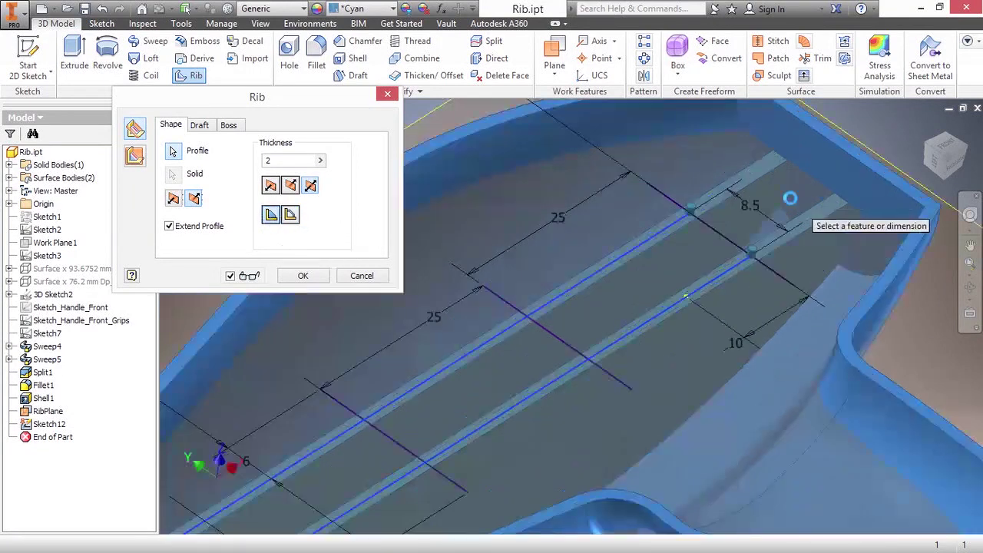
middle_click_drag(607, 272, 523, 337)
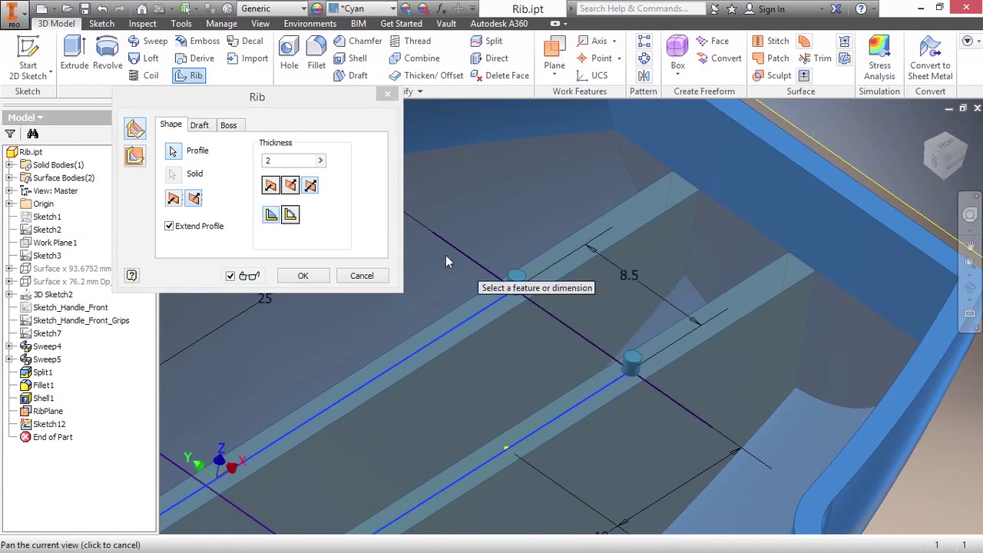
left_click(230, 126)
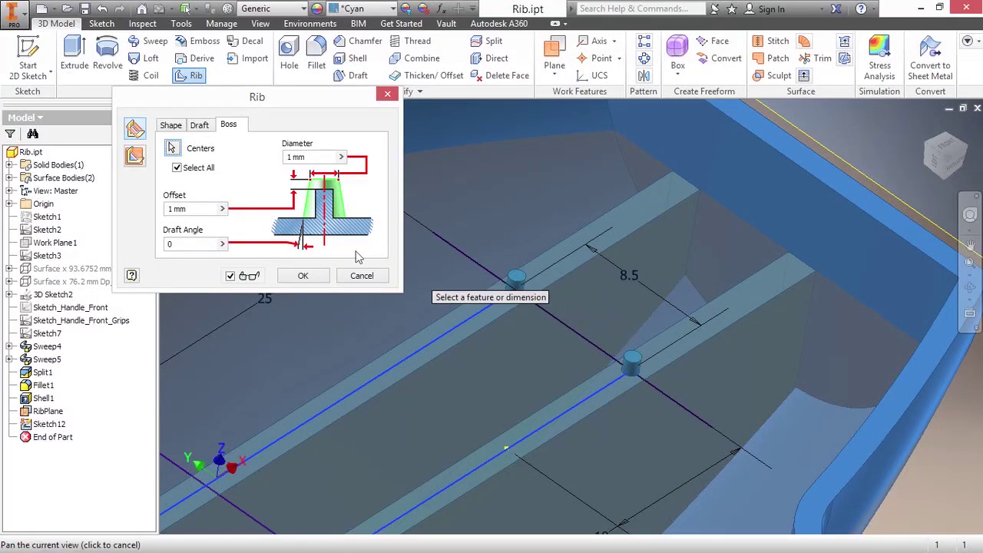
left_click(310, 157)
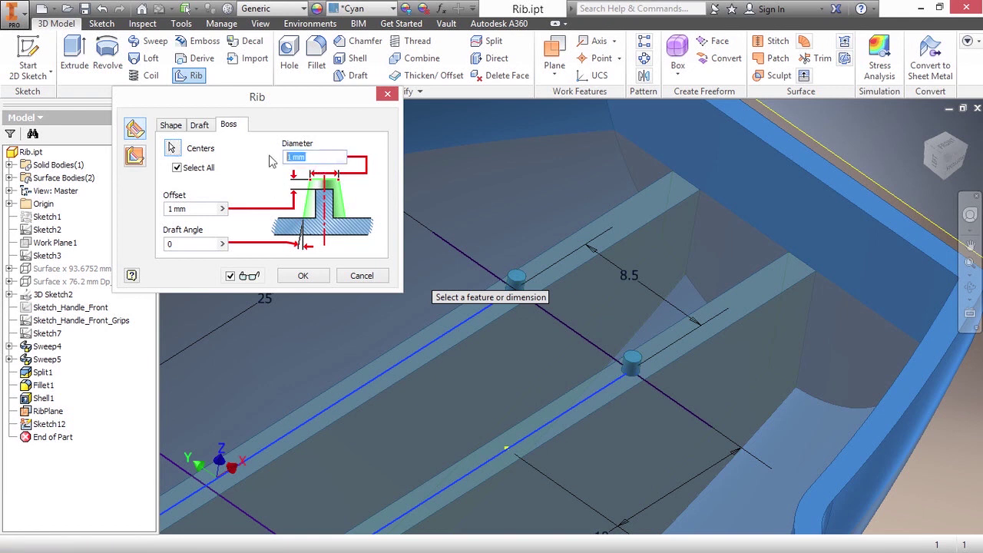
type("3")
left_click(191, 208)
type("0")
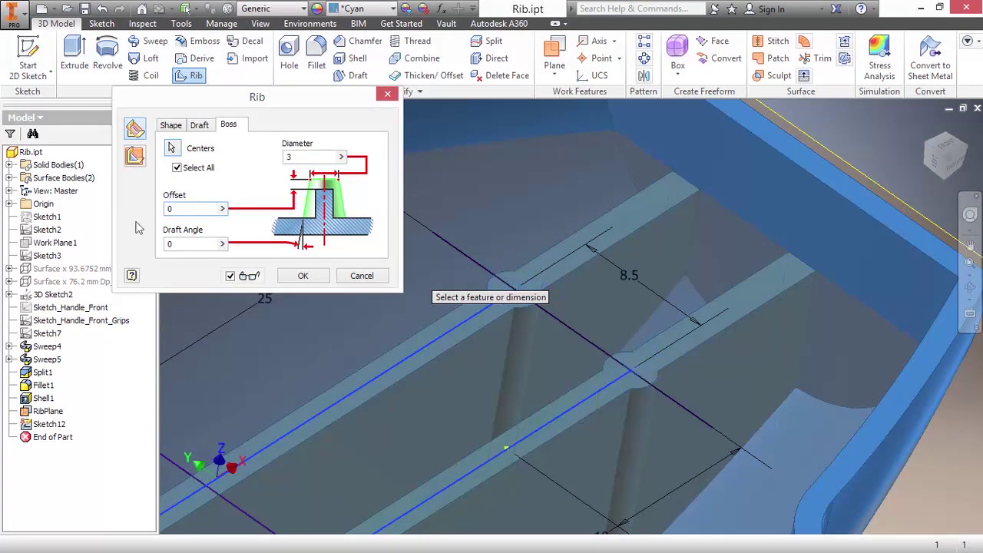
left_click(181, 243)
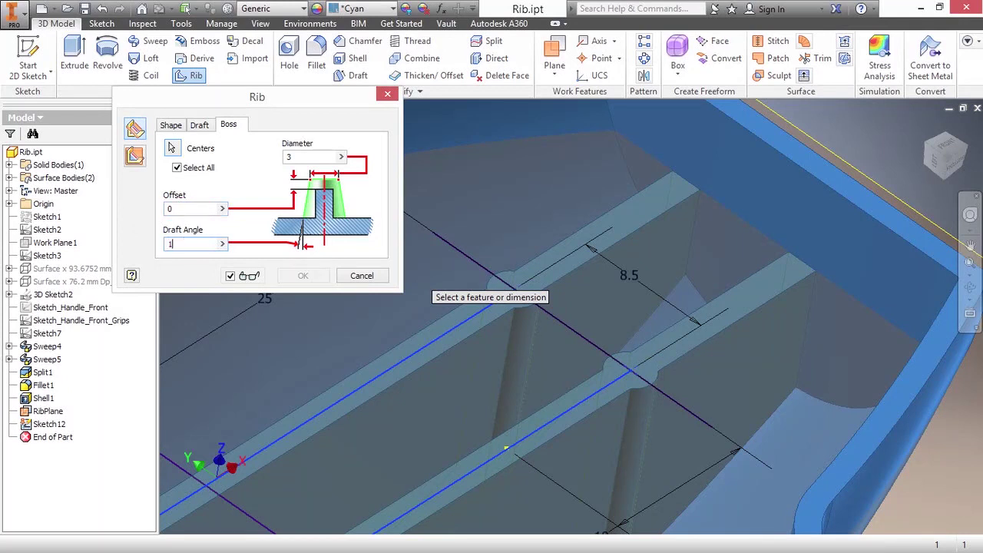
type("1")
- Apply a 1 degree draft with the thickness held at the top, and create the two lengthwise ribs with their bosses
scroll(591, 405, "up", 2)
middle_click_drag(590, 406, 539, 338)
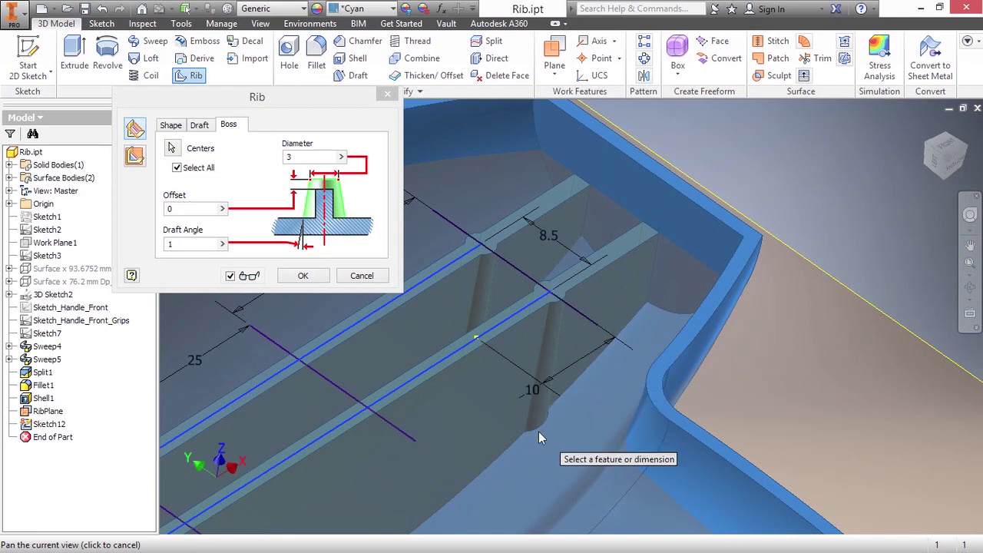
left_click(200, 126)
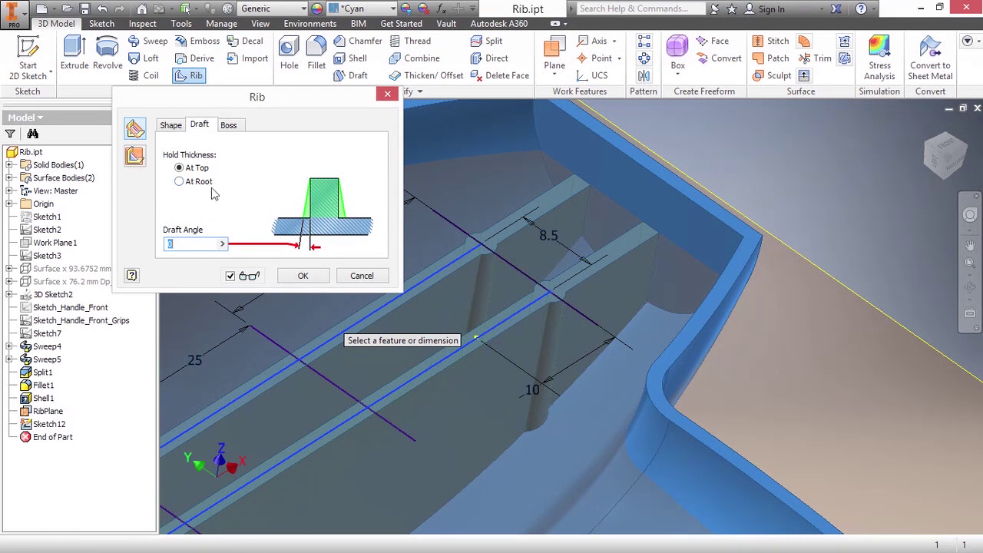
key("BackSpace")
type("1")
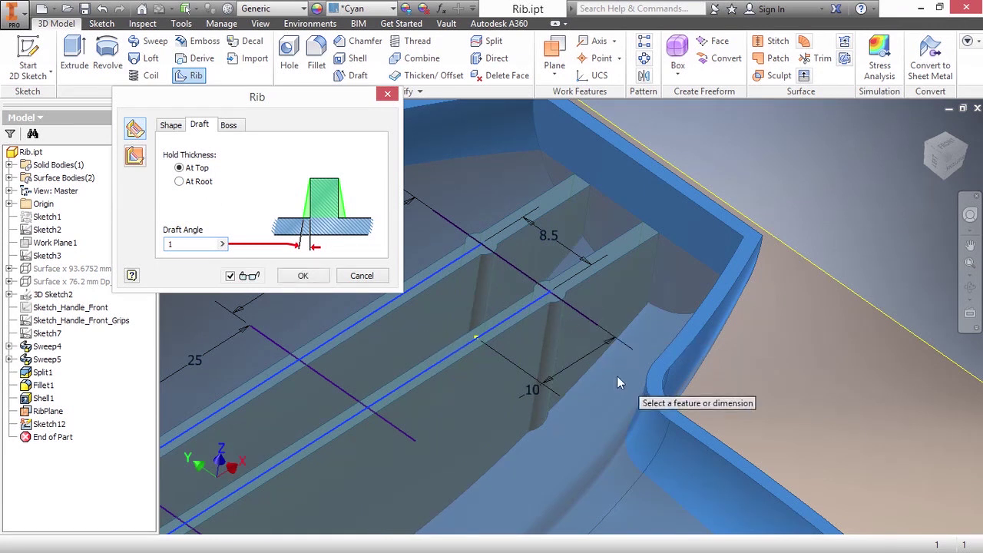
scroll(614, 378, "down", 5)
middle_click_drag(525, 453, 617, 344)
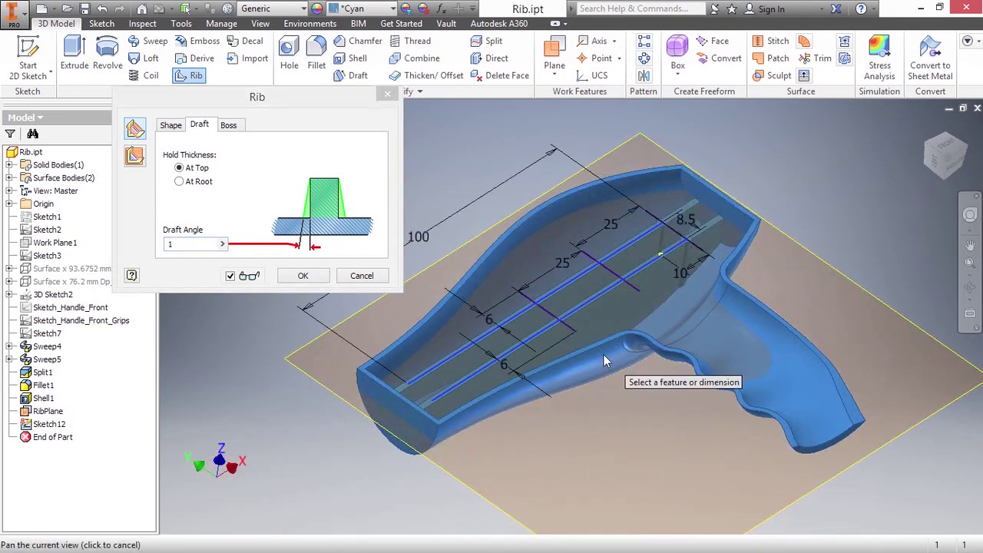
middle_click_drag(531, 404, 511, 404, "shift")
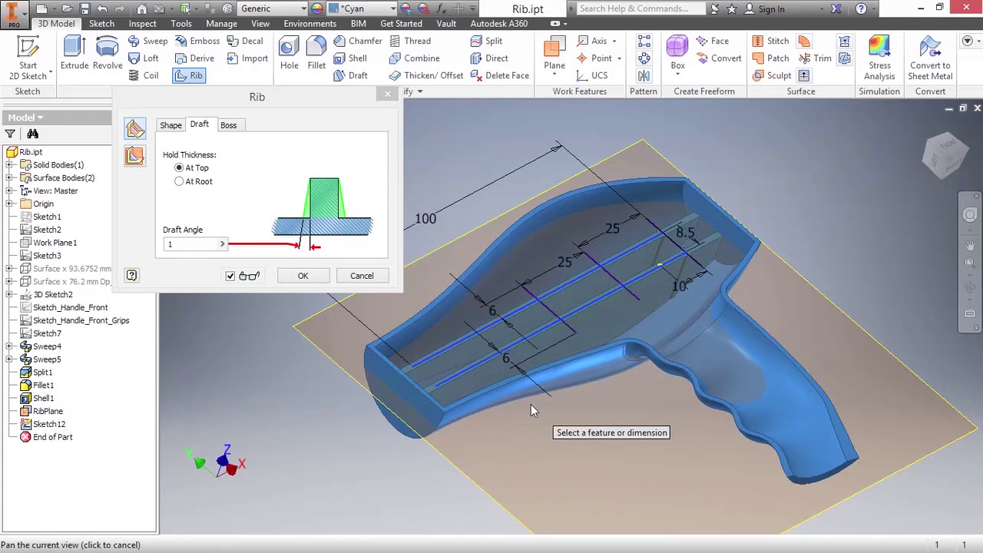
middle_click_drag(531, 404, 531, 404, "shift")
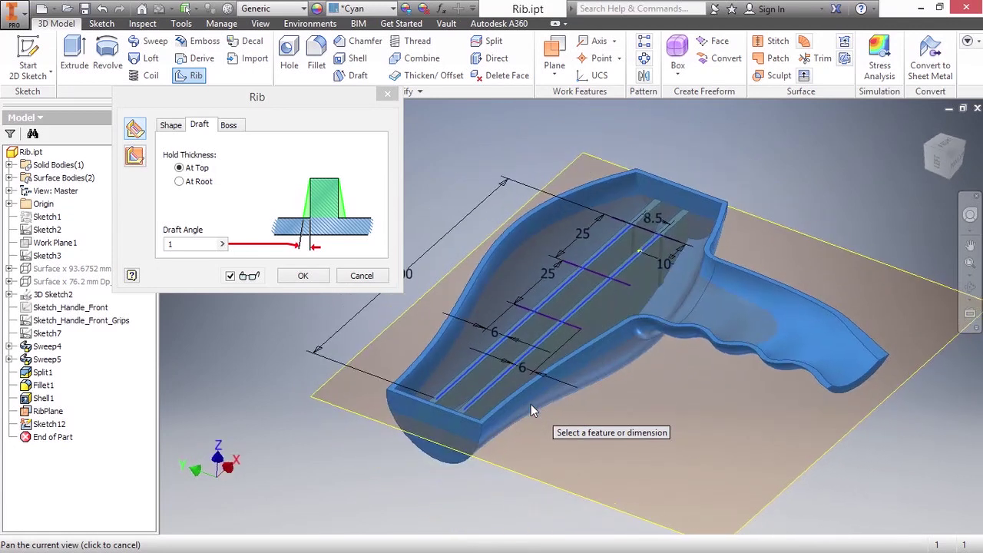
left_click(303, 275)
- Make the consumed rib sketch visible again and create a 2 mm thick rib from its two outer cross lines with Extend Profile on
right_click(36, 438)
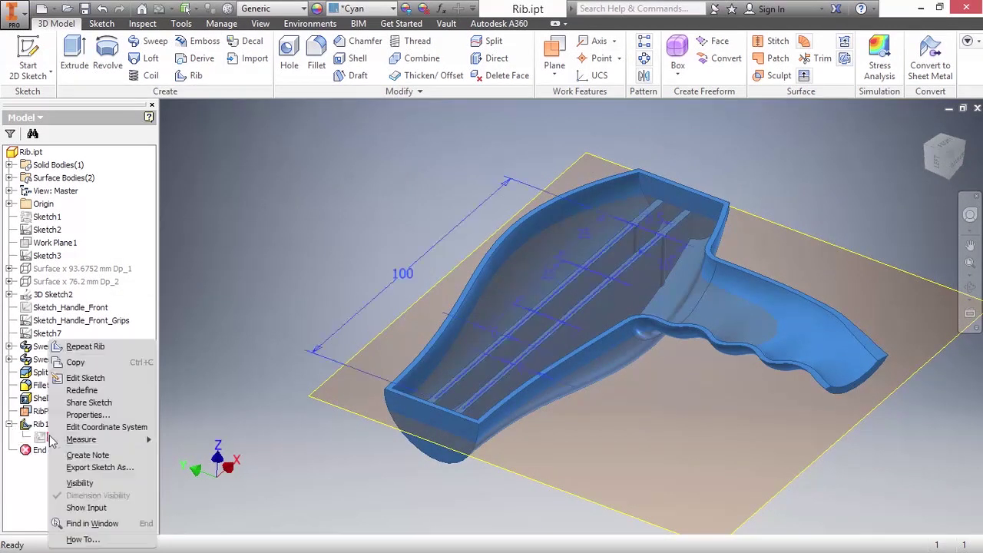
left_click(90, 484)
left_click(189, 75)
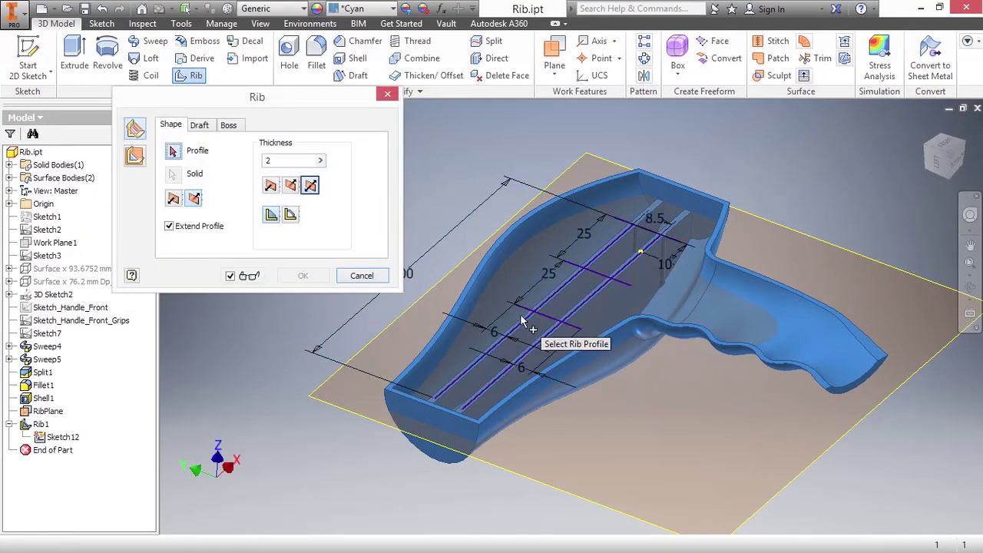
left_click(537, 316)
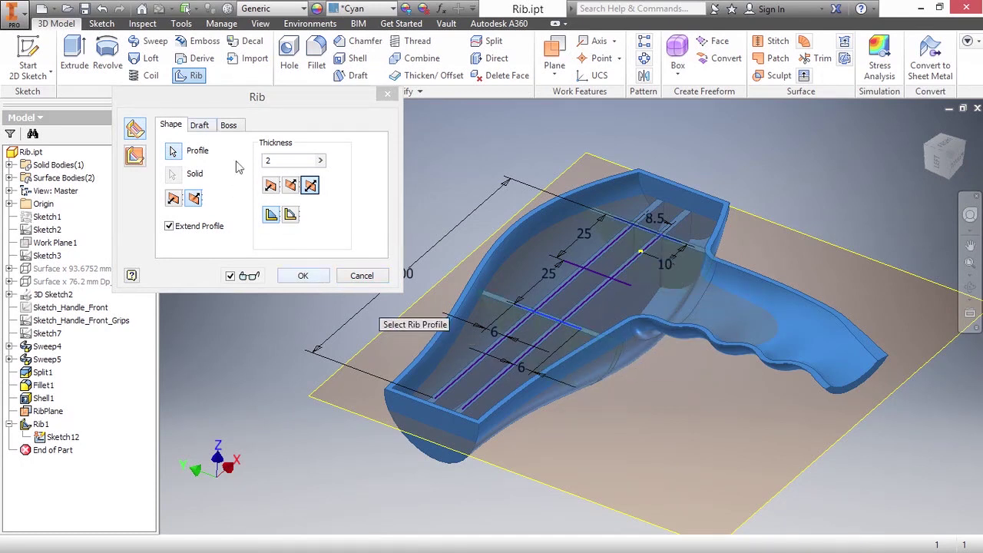
left_click(296, 276)
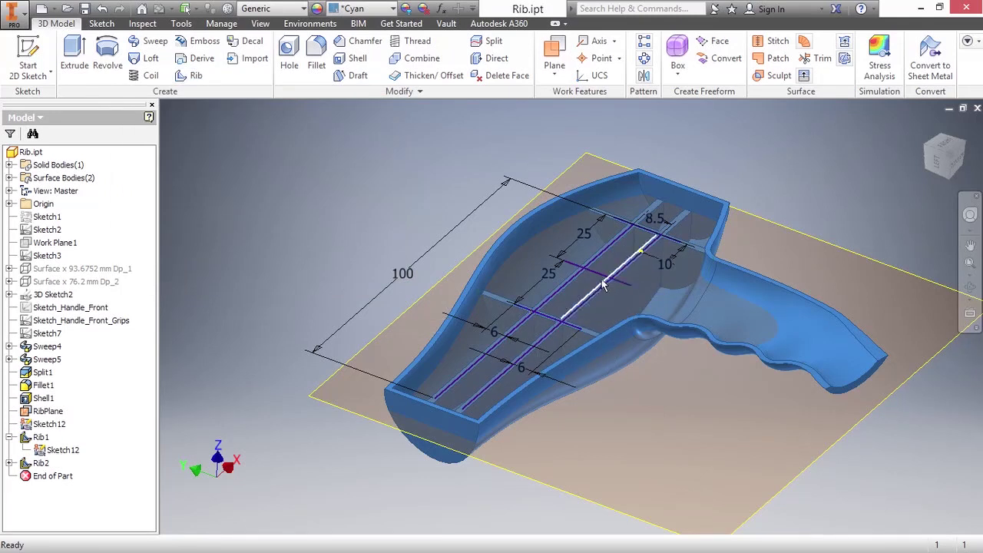
left_click(603, 277)
mouse_move(646, 320)
middle_mouse_down()
mouse_move(534, 380)
mouse_move(564, 378)
mouse_move(589, 396)
mouse_move(517, 382)
mouse_move(464, 343)
middle_mouse_up()
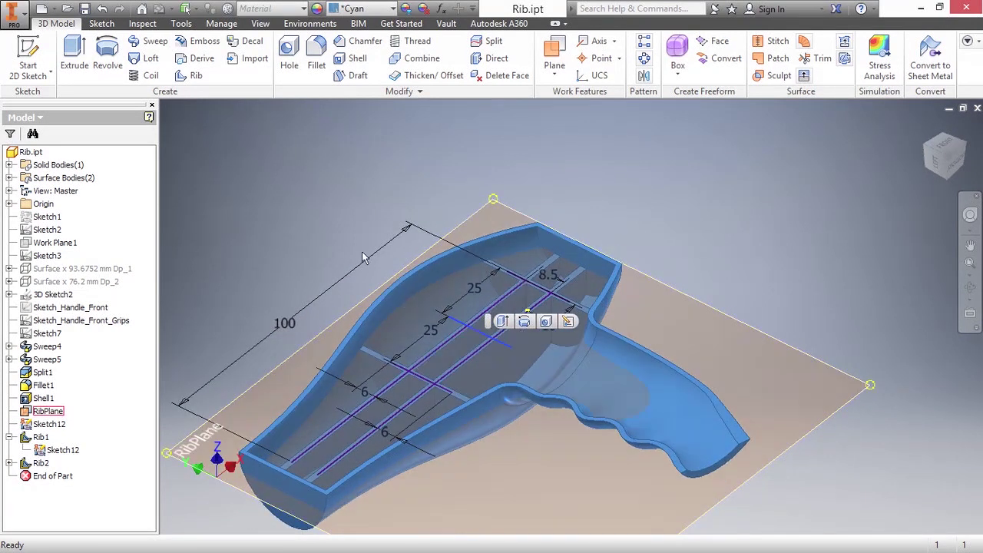
key("Escape")
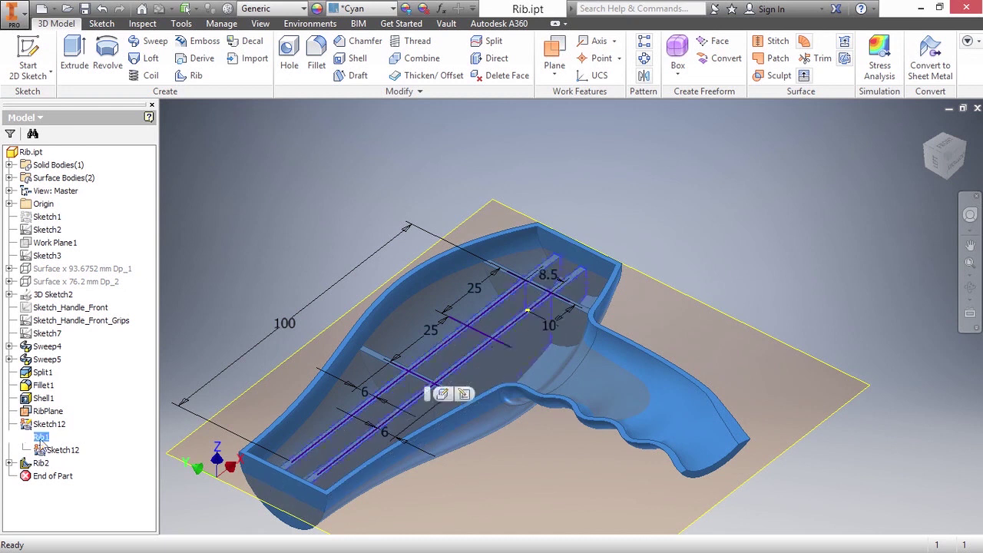
- Try adding the middle cross line to the first rib's profile with Extend Profile off, and discard the edit
double_click(41, 437)
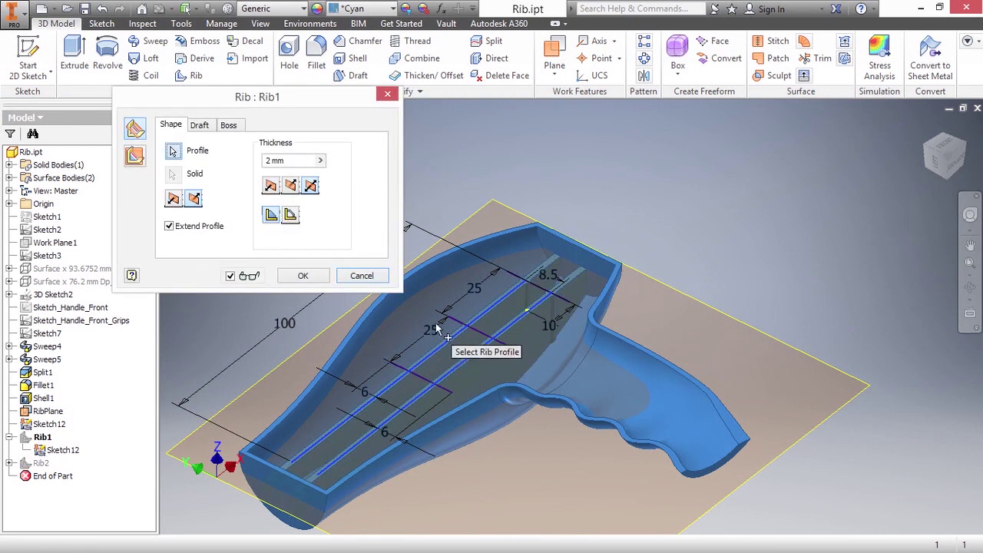
left_click(474, 332)
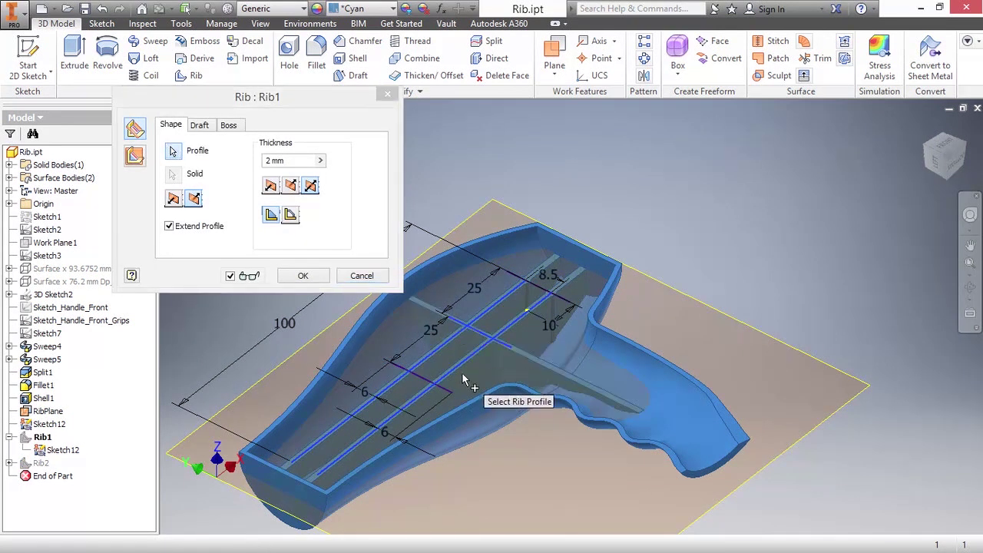
left_click(170, 228)
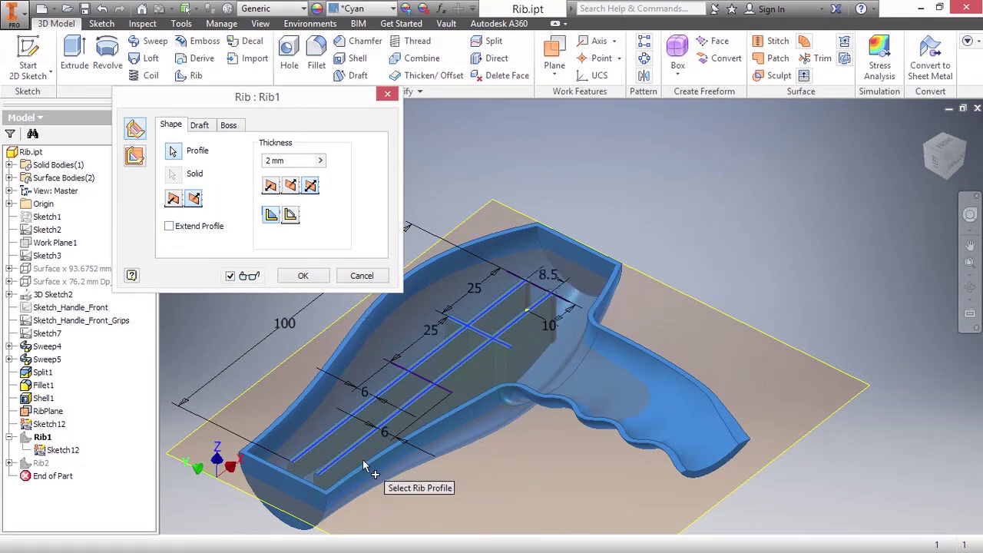
left_click(363, 275)
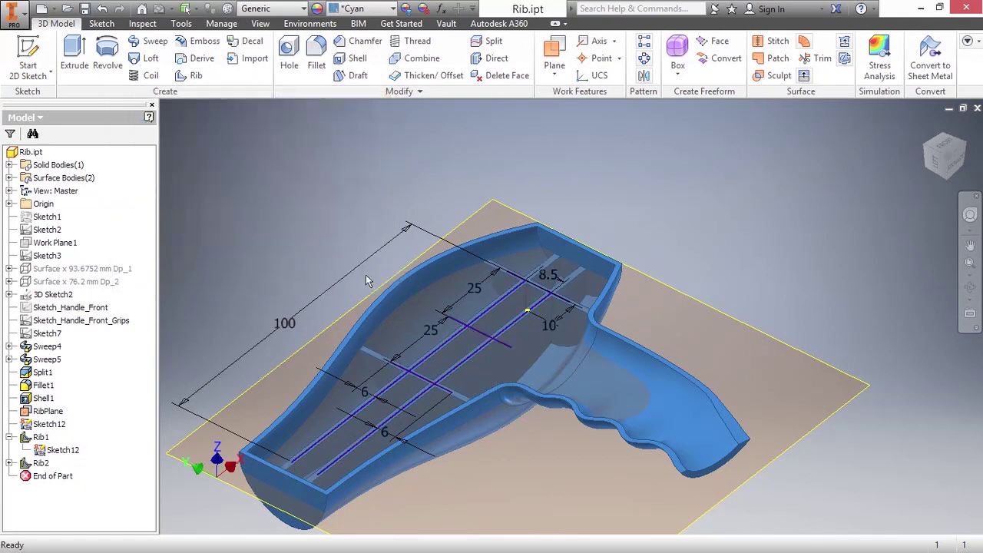
- Try adding the middle cross line to the second rib's profile with Extend Profile on, and discard the edit
double_click(41, 464)
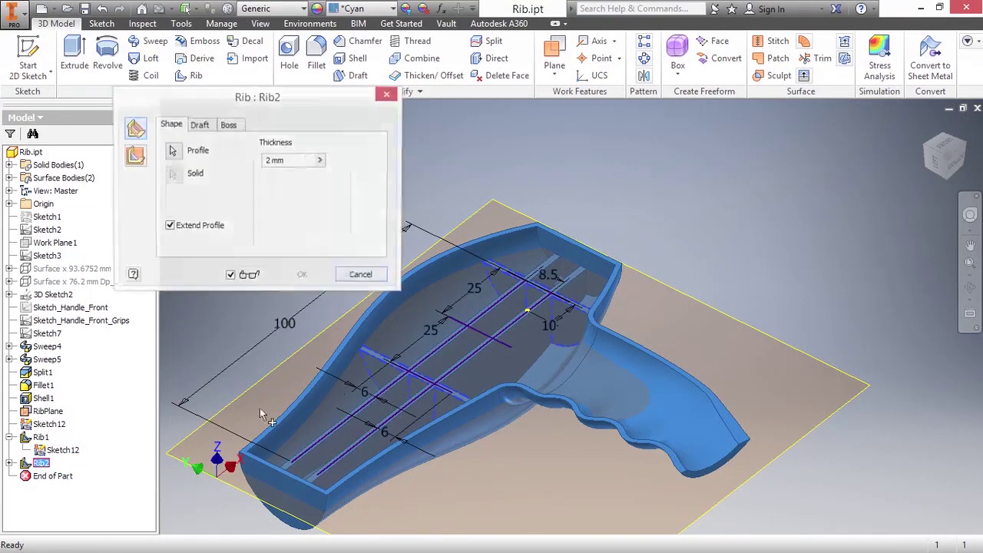
left_click(472, 329)
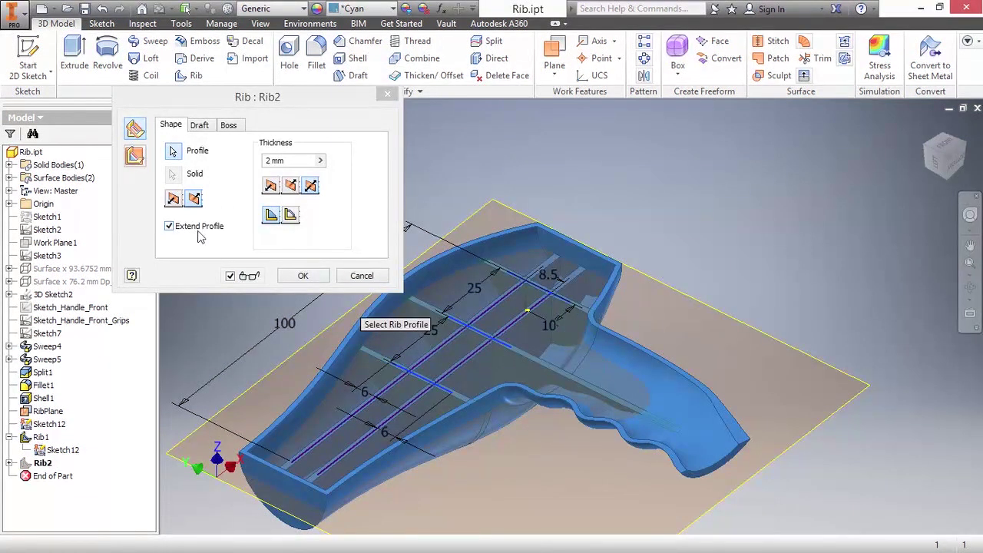
left_click(360, 278)
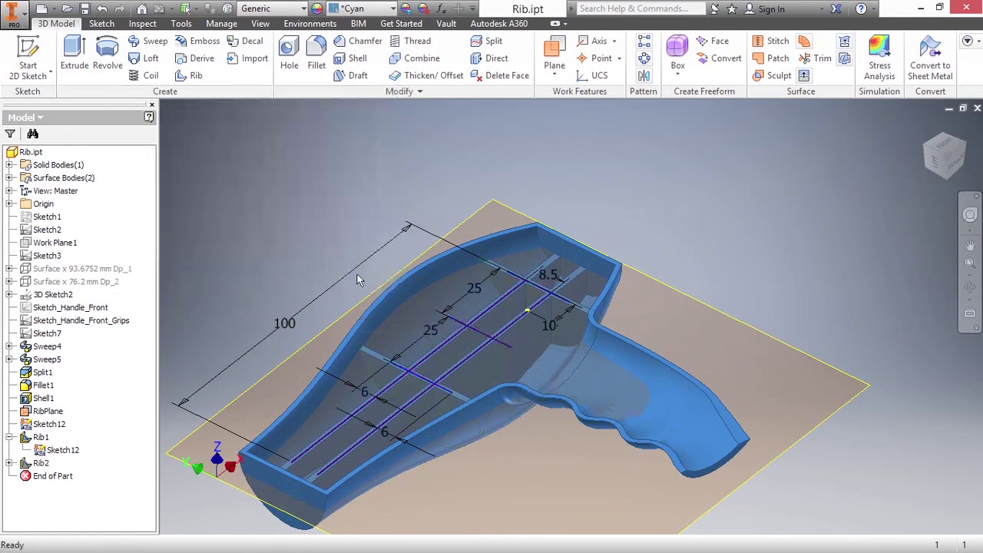
- Create a separate 2 mm thick rib from the middle cross line with Extend Profile turned off
left_click(190, 75)
left_click(472, 332)
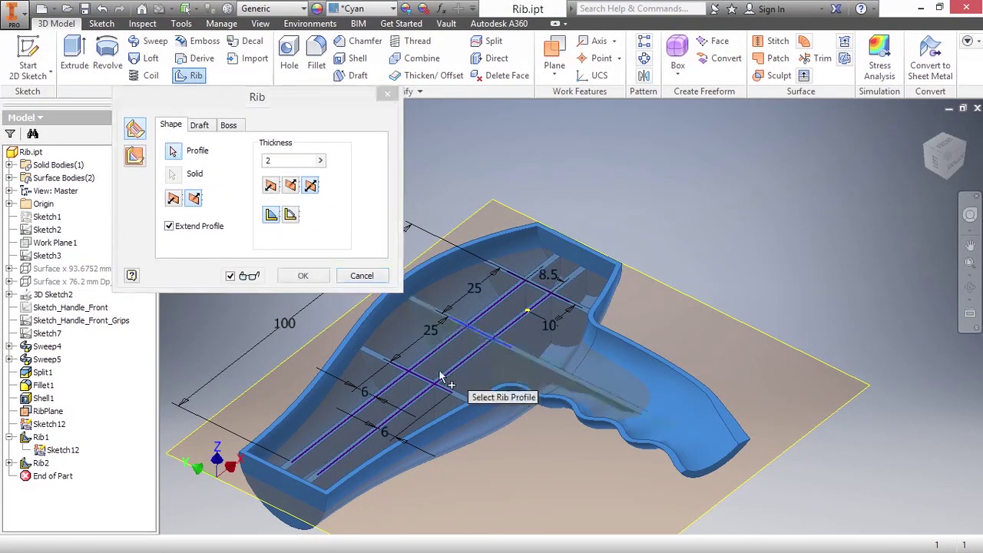
left_click(169, 227)
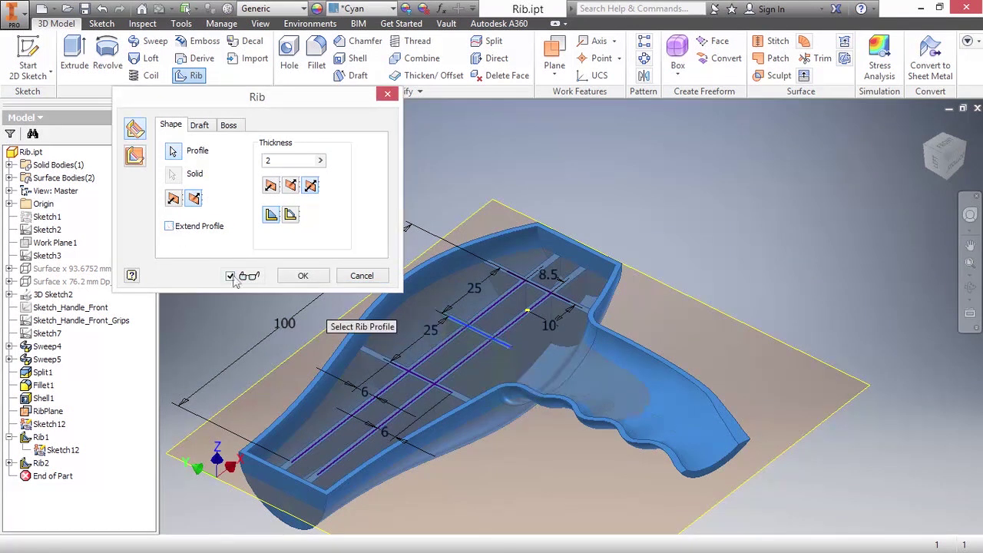
left_click(302, 275)
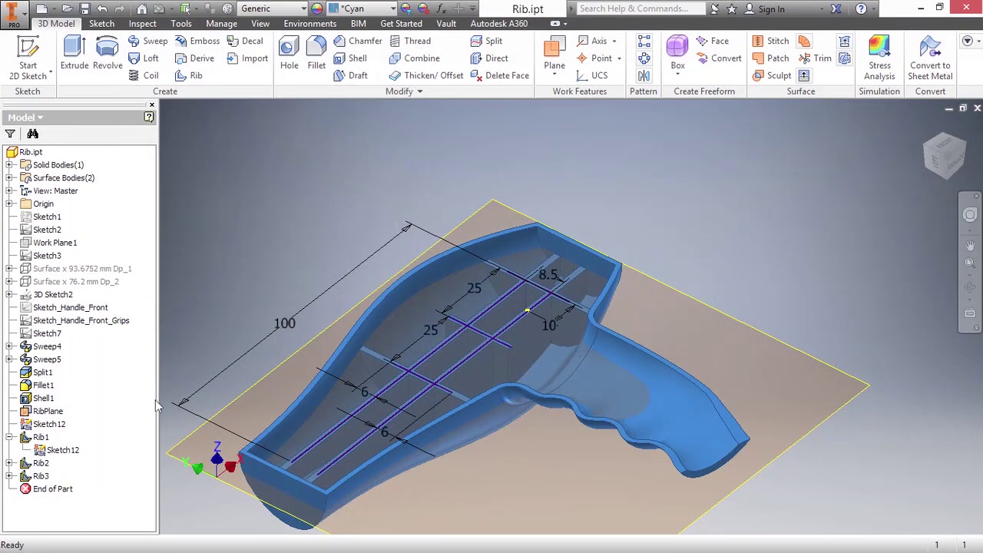
- Turn off the visibility of the shared rib sketch in the hair dryer shell
middle_click_drag(368, 197, 368, 196, "shift")
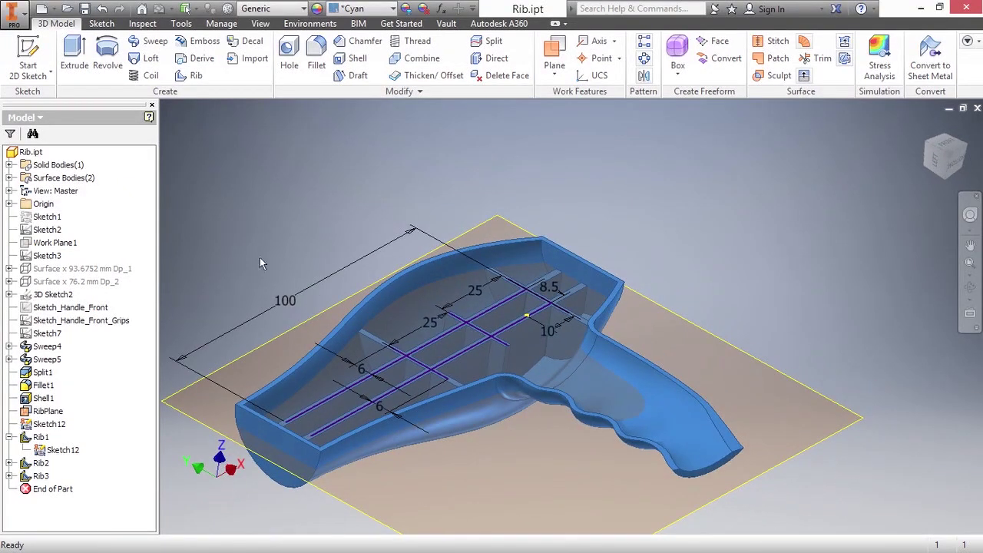
right_click(65, 455)
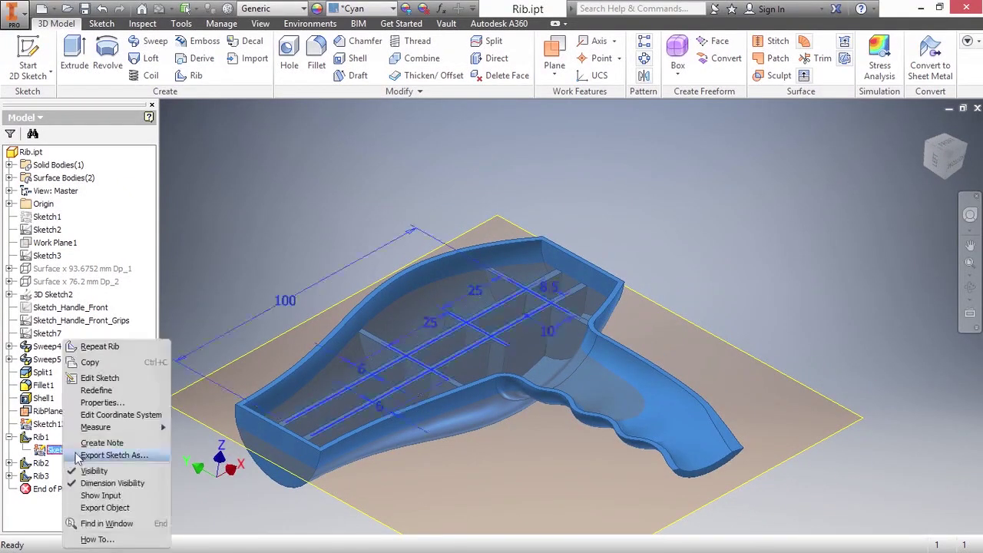
left_click(93, 470)
key("F5")
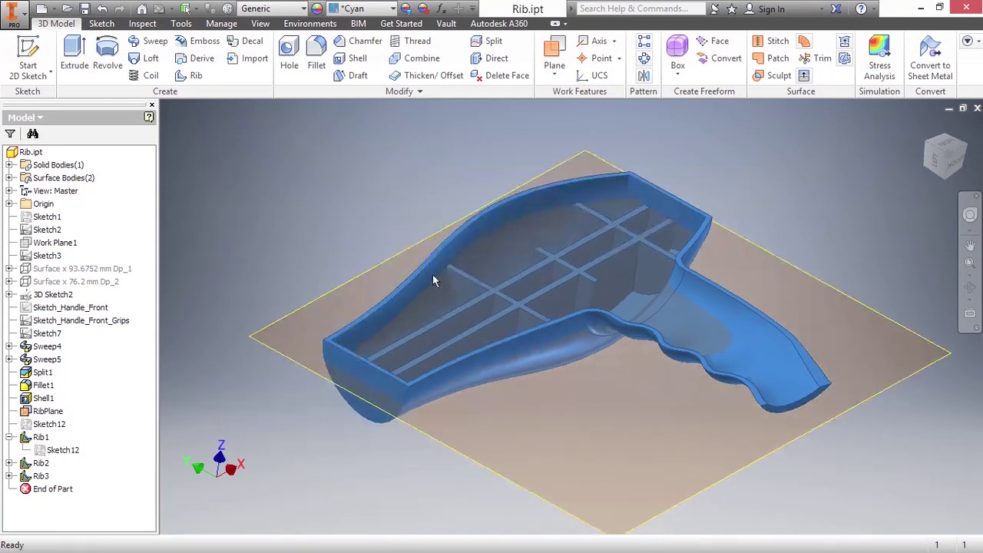